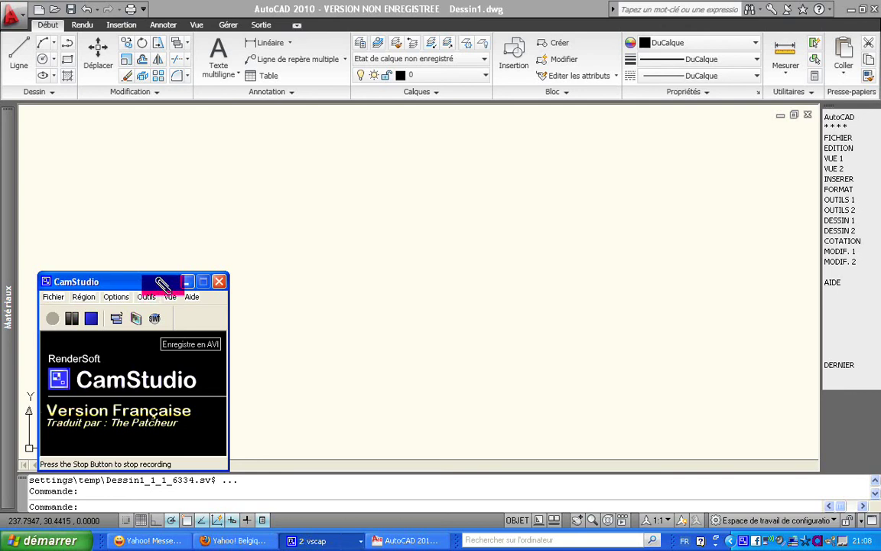
Expand the extra drawing and modification tool panels, then cancel a trial table insertion
click(186, 282)
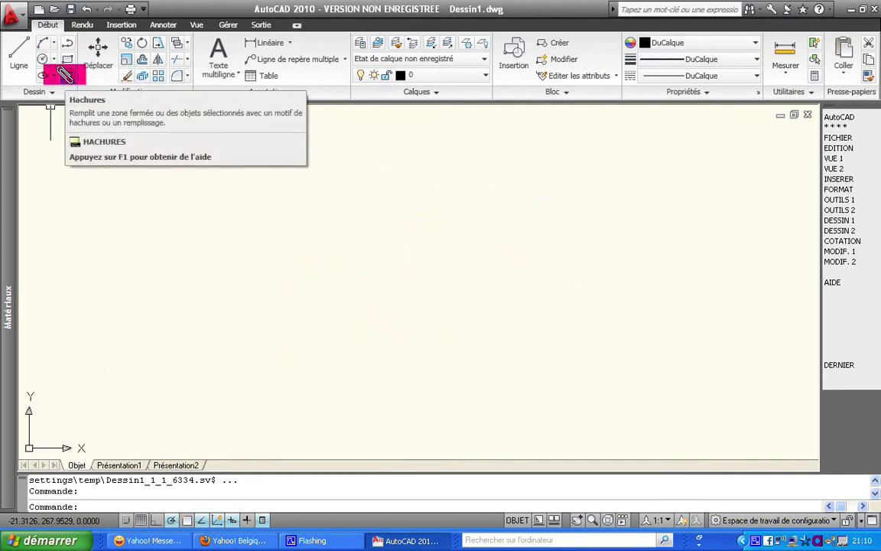
mouse_move(66, 75)
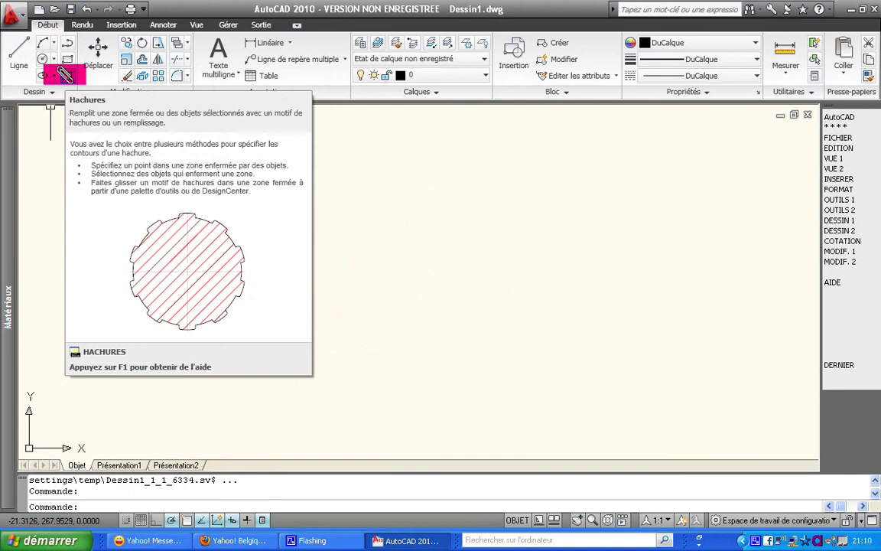
click(48, 92)
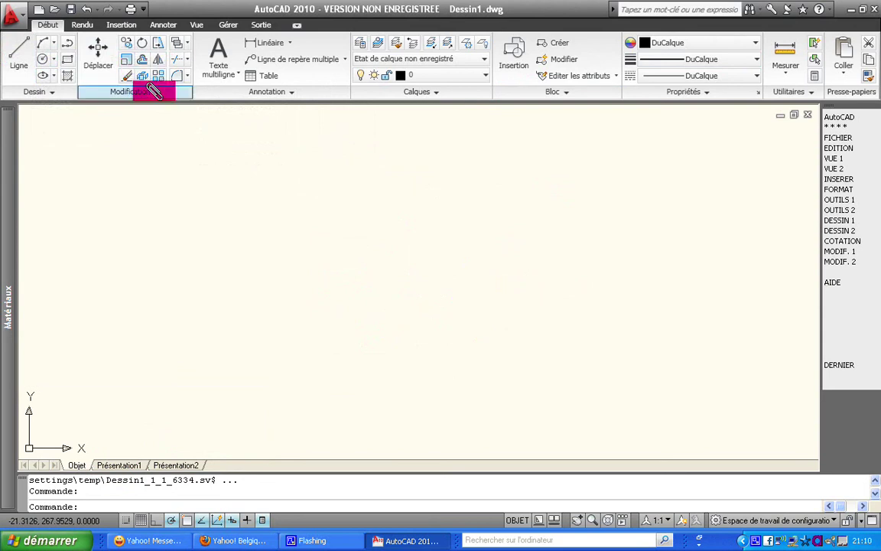
click(154, 91)
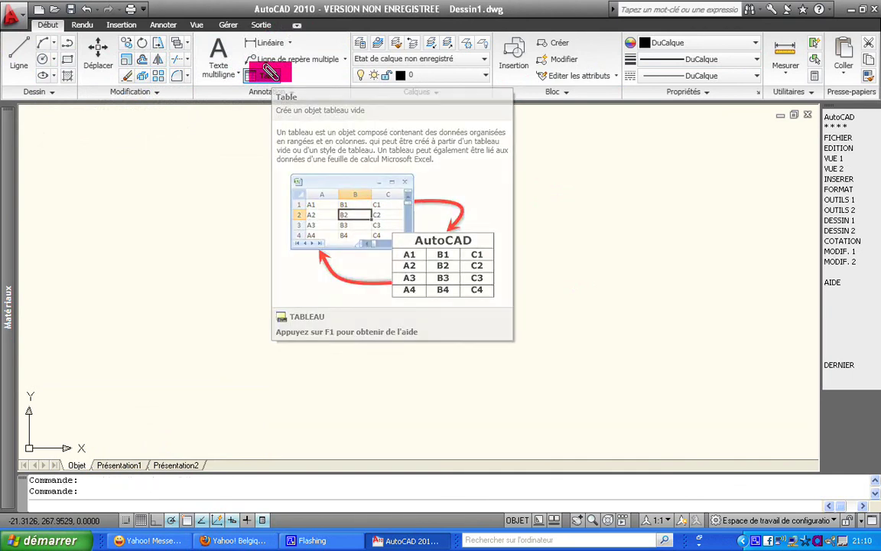
click(268, 75)
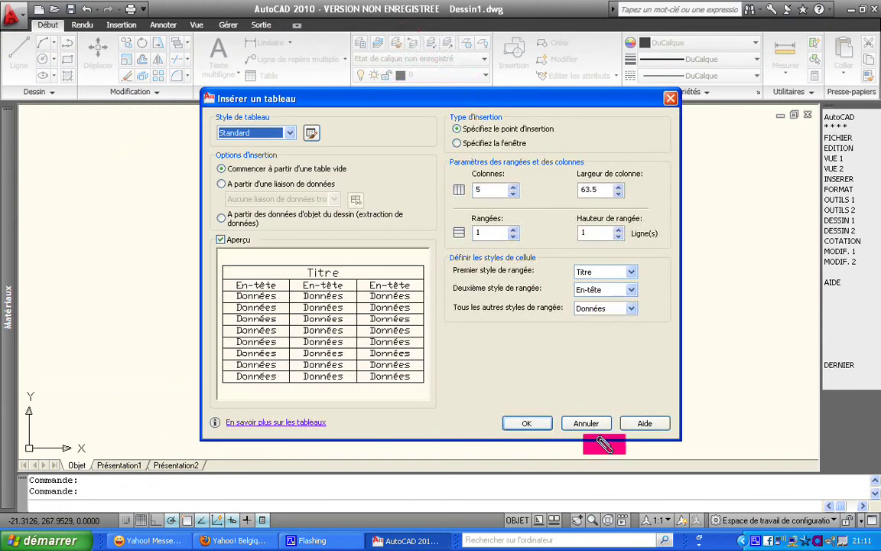
click(594, 423)
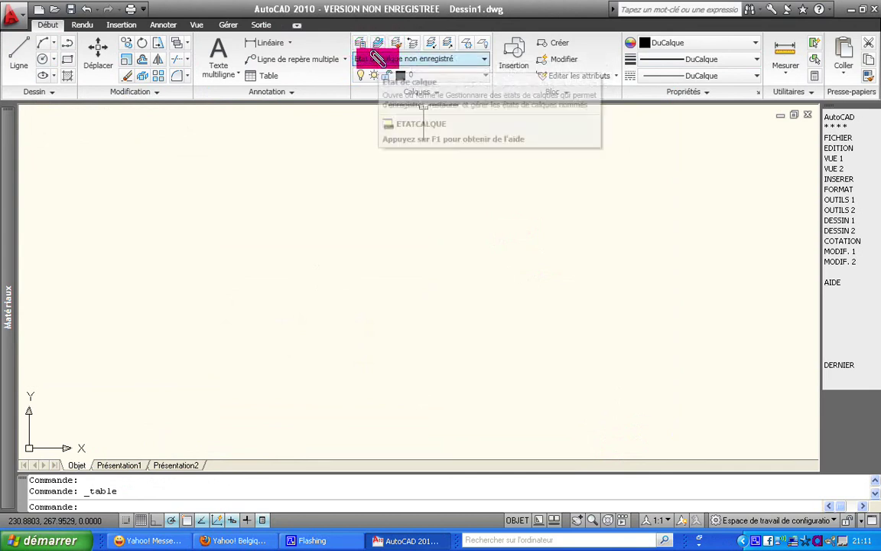
click(380, 45)
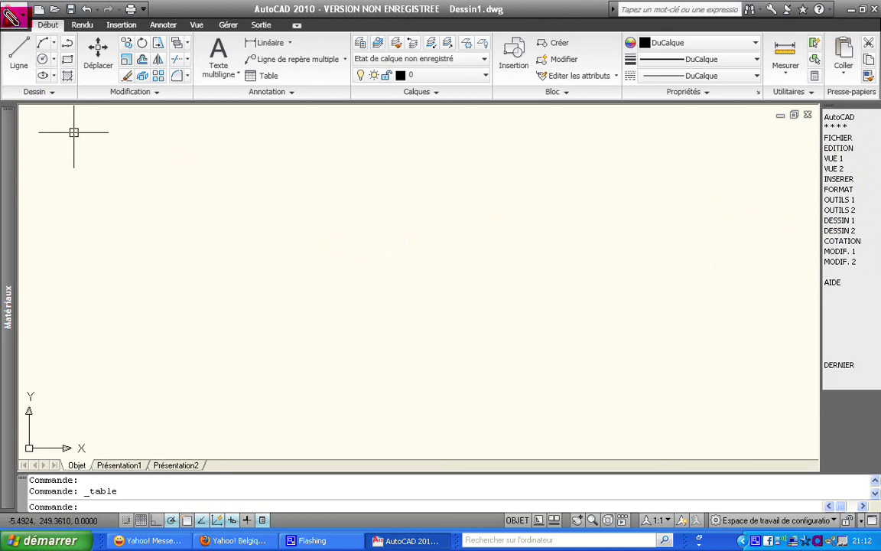
Turn on Afficher le menu écran on the Options Affichage tab and apply it
click(12, 15)
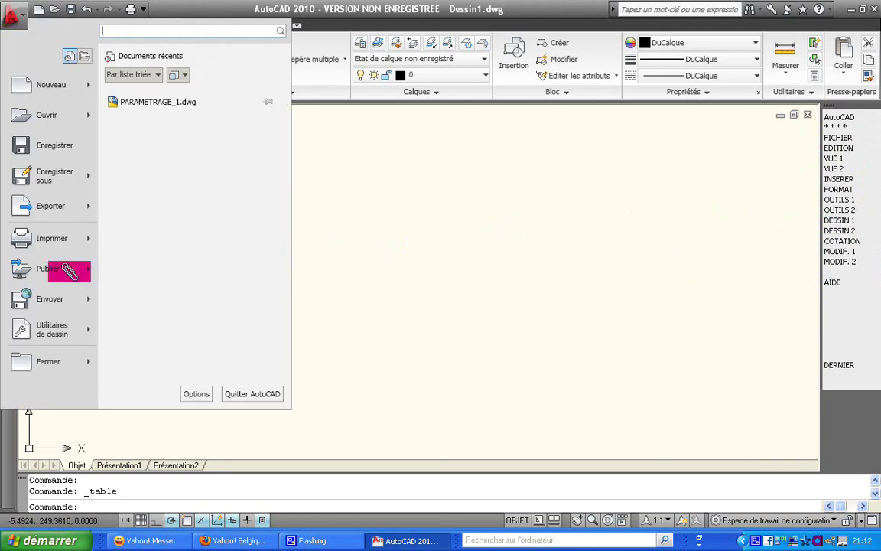
click(205, 390)
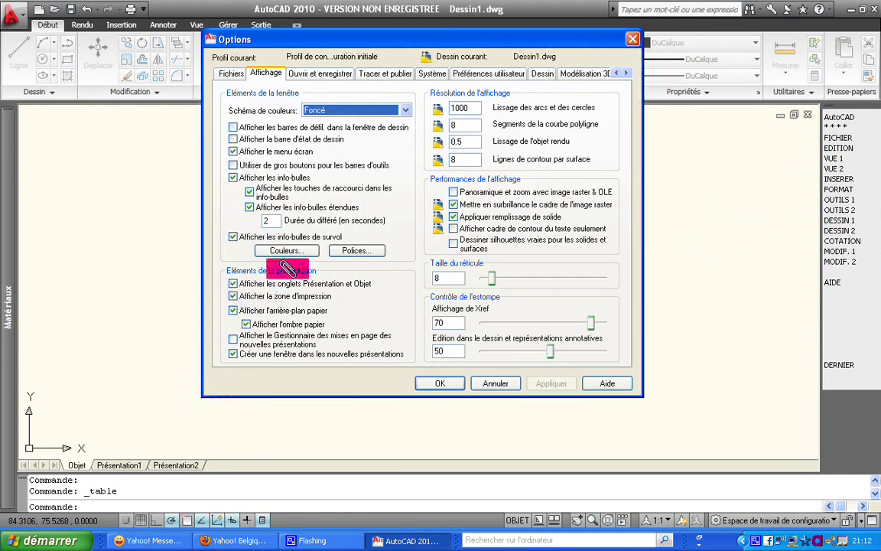
click(233, 152)
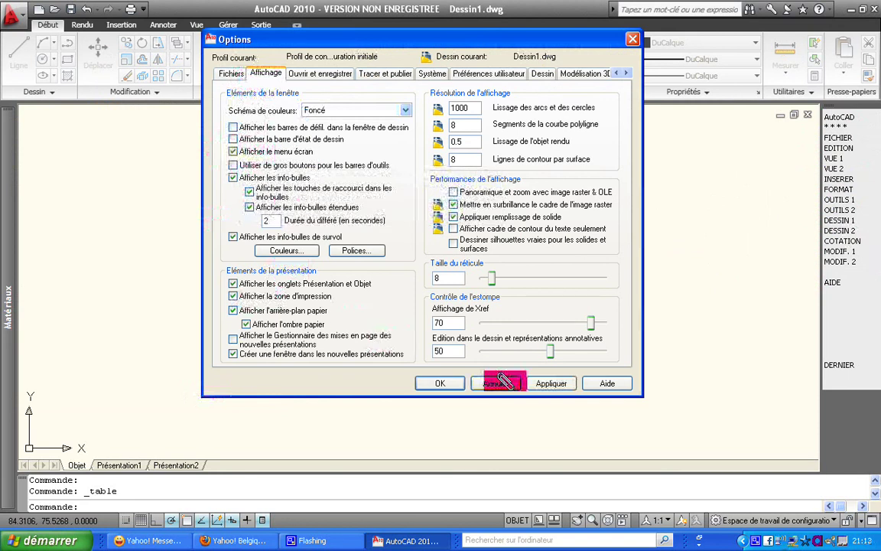
click(547, 382)
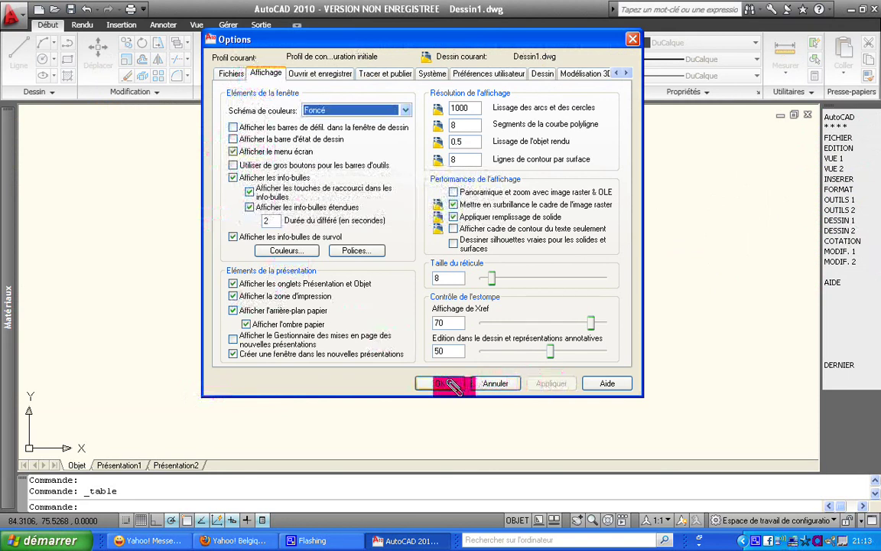
click(450, 384)
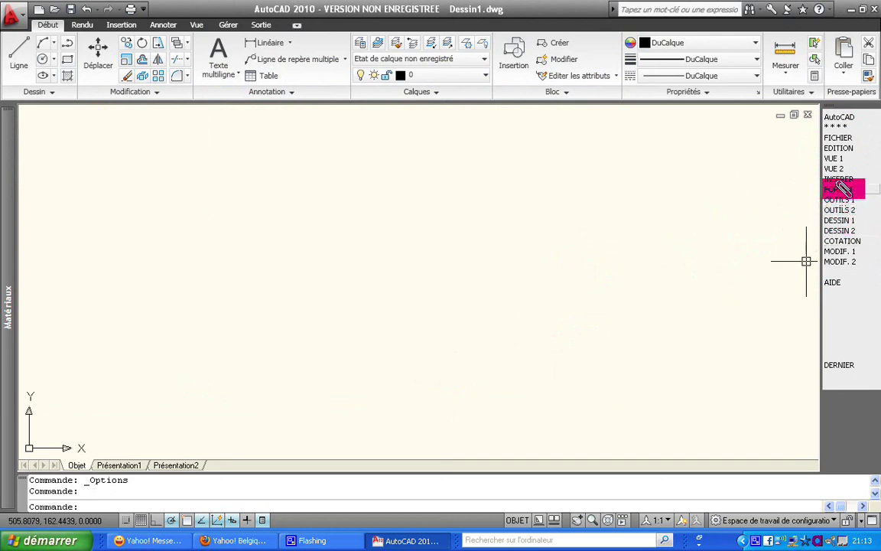
Bring up the drawing units settings and set length precision to 0.00
click(841, 189)
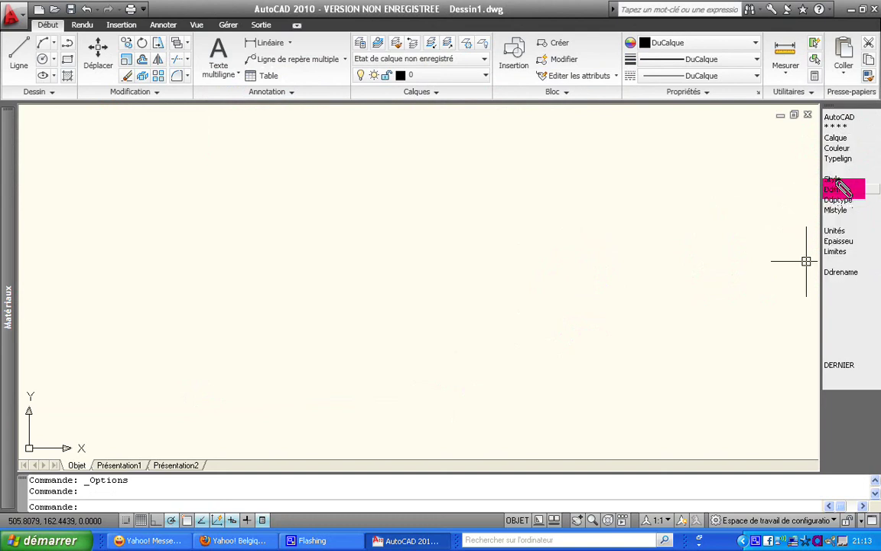
click(840, 229)
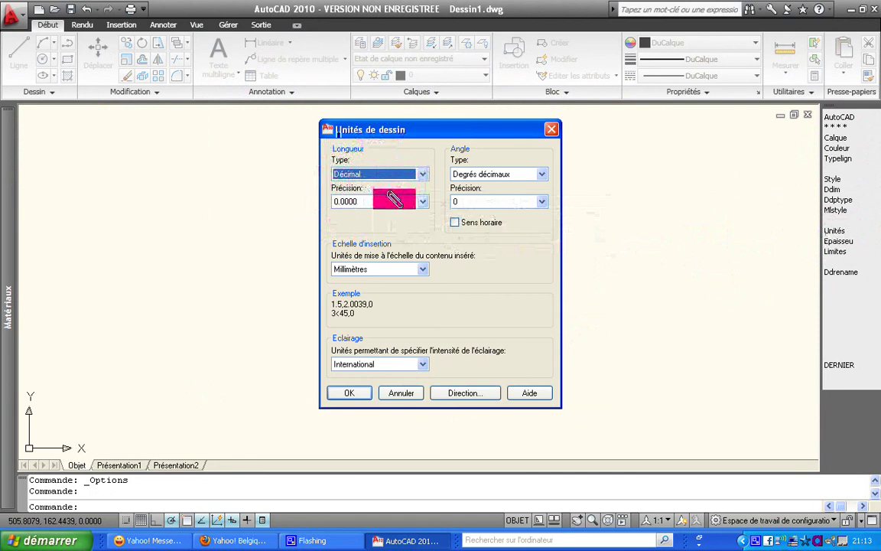
click(414, 198)
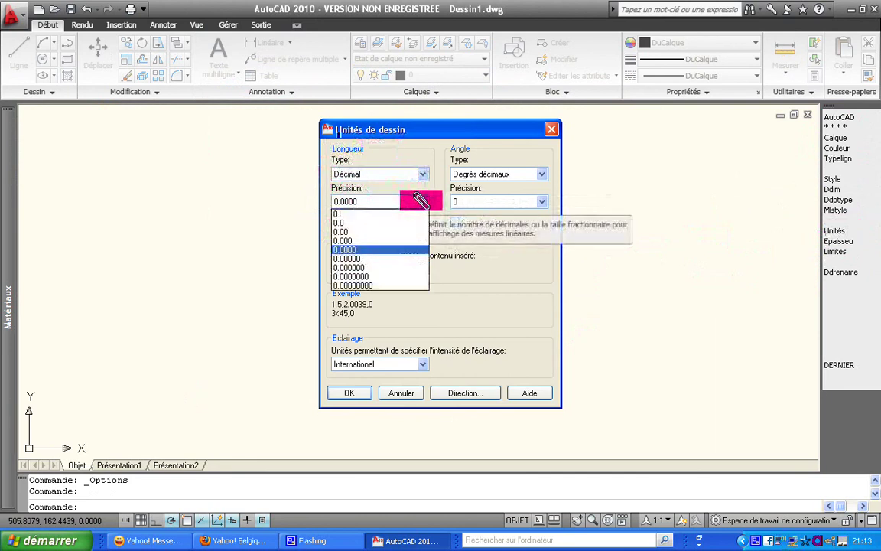
click(395, 229)
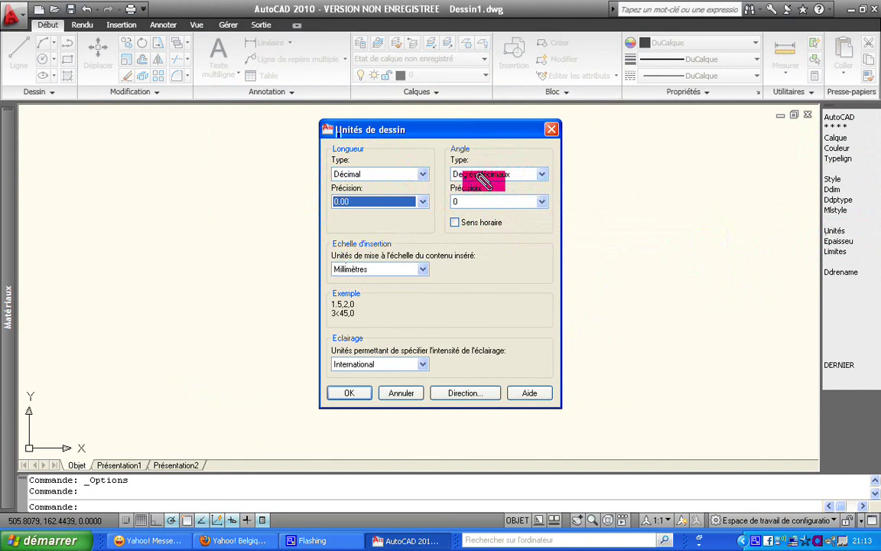
Set angles to decimal degrees at 0.00 precision, keep East as base direction, and apply
click(545, 174)
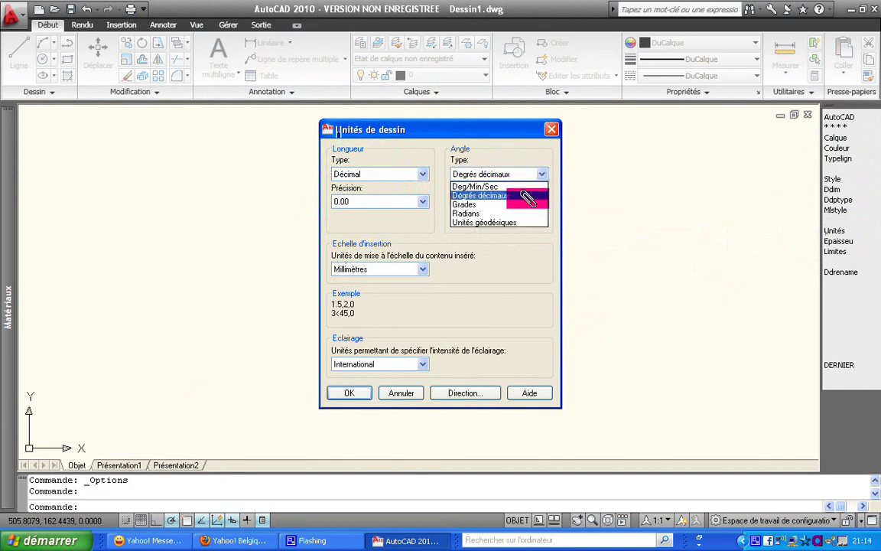
click(527, 197)
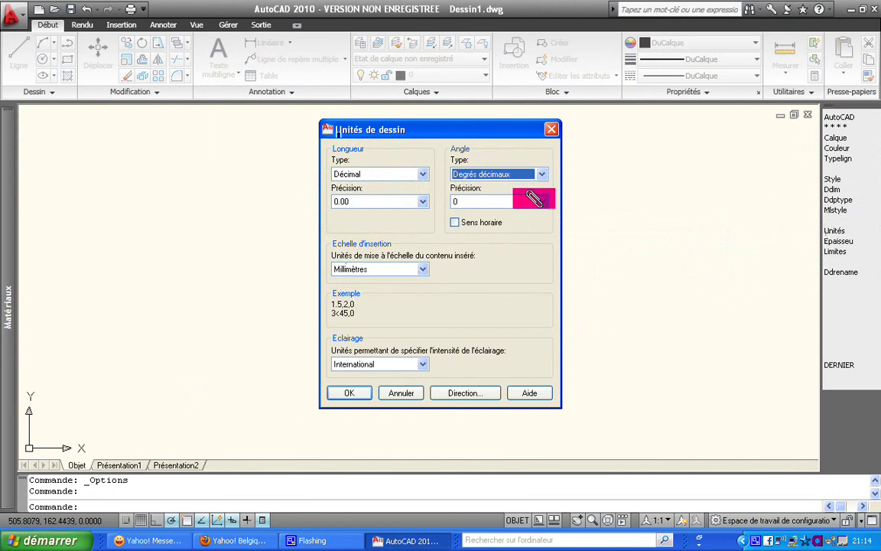
click(540, 200)
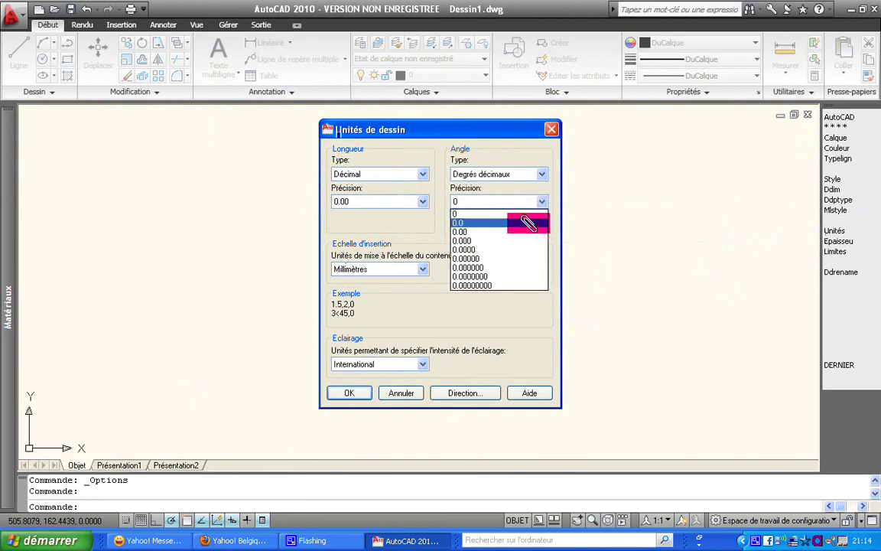
click(527, 230)
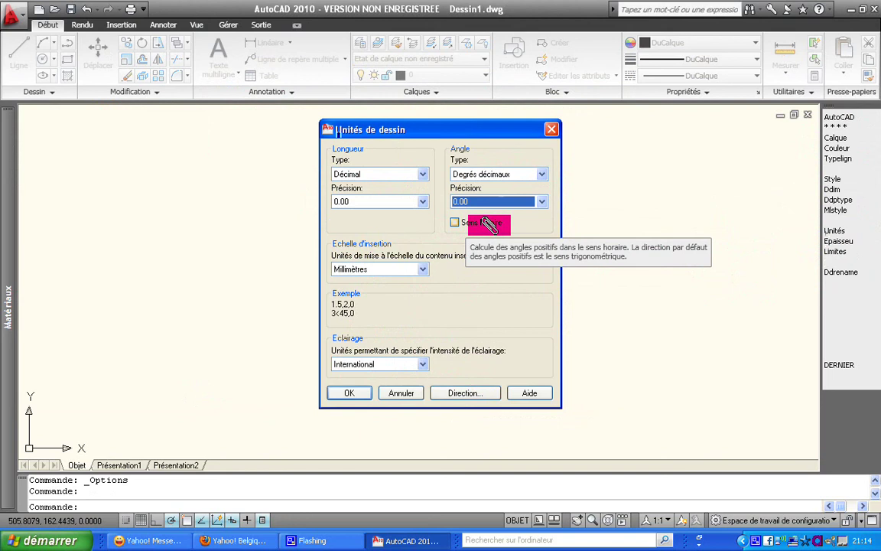
click(467, 392)
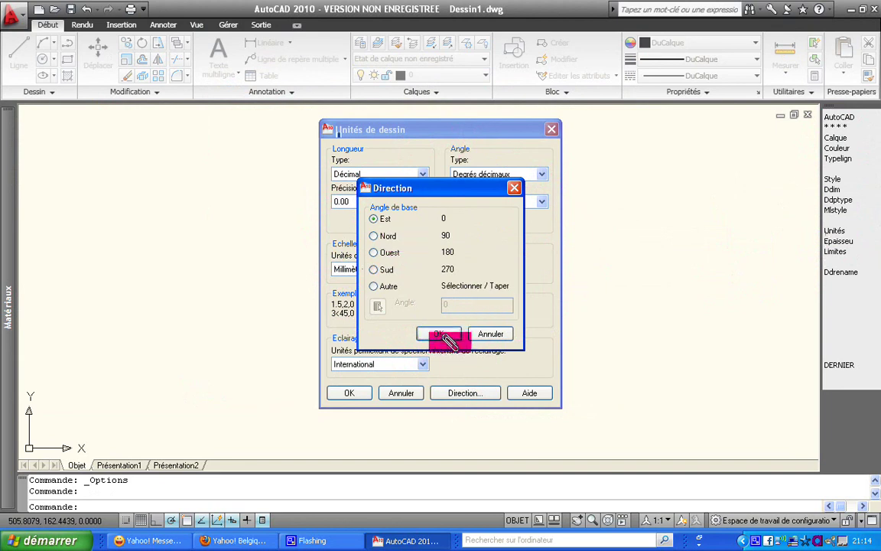
click(446, 335)
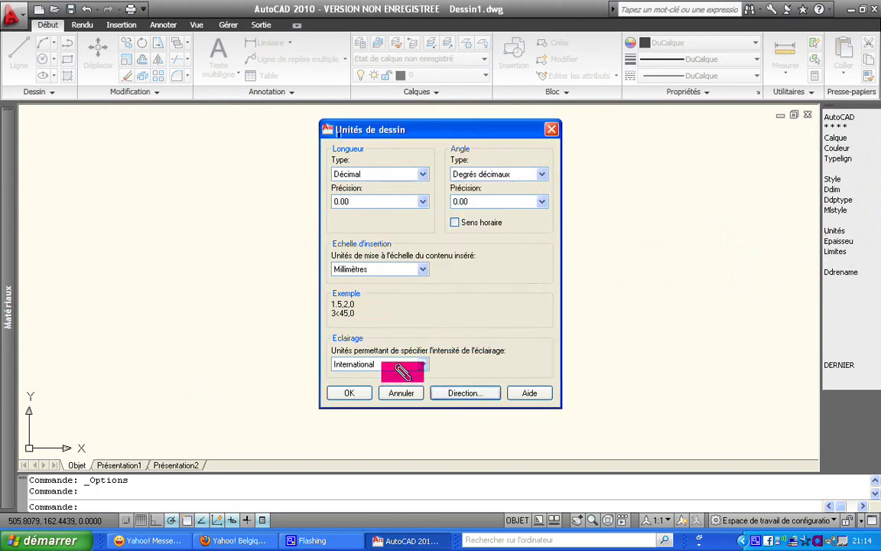
click(354, 393)
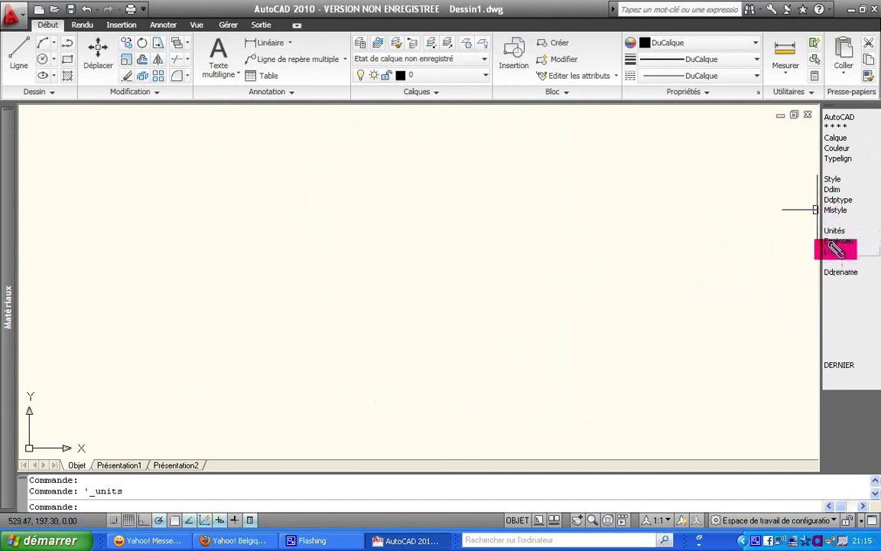
Start Limites from the screen menu, keeping the lower-left corner at 0.00,0.00
click(836, 249)
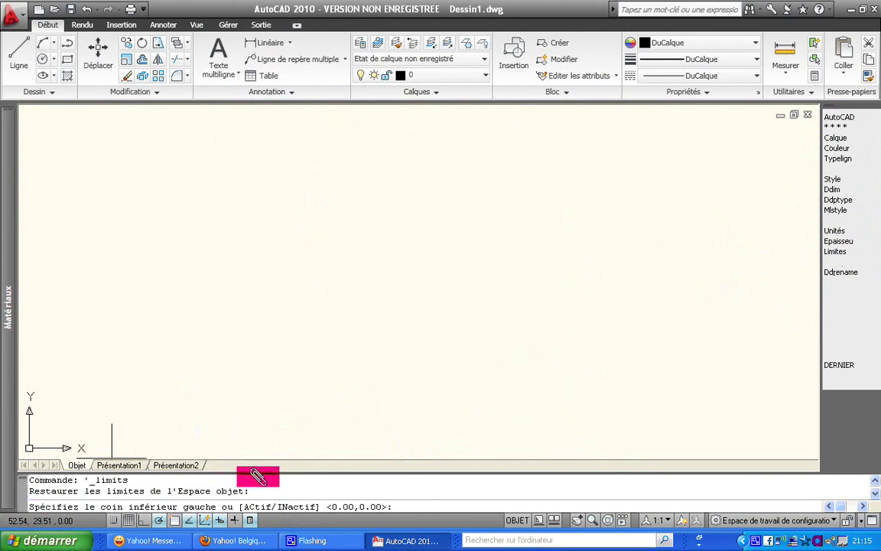
key(Return)
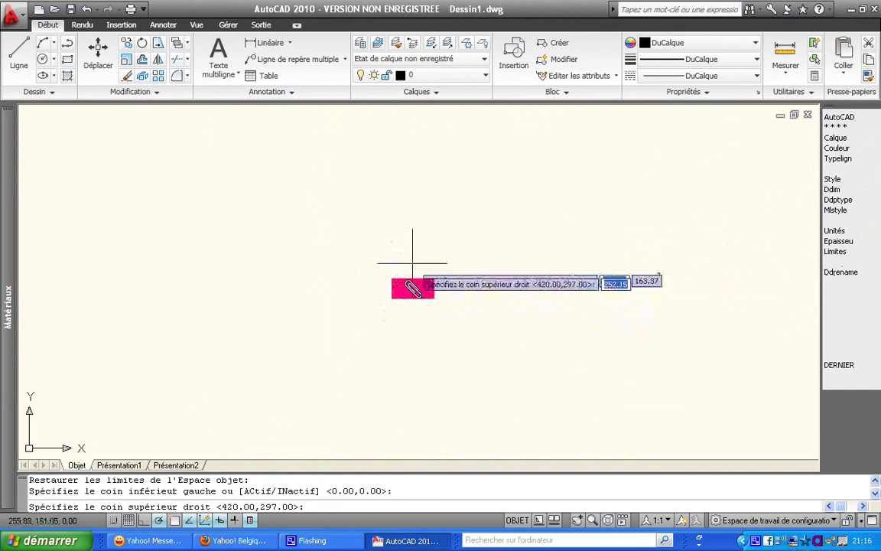
Accept 420.00,297.00 as the upper-right limit for the A3 sheet
key(Return)
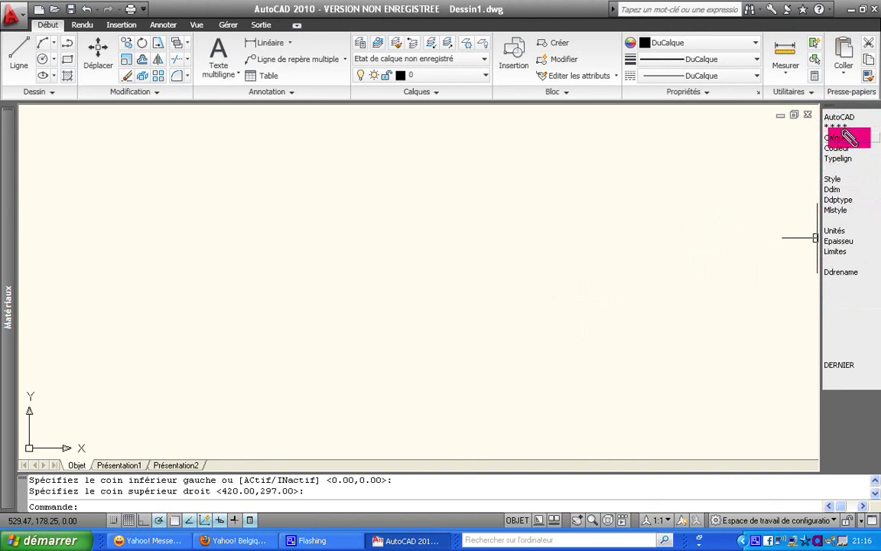
click(848, 138)
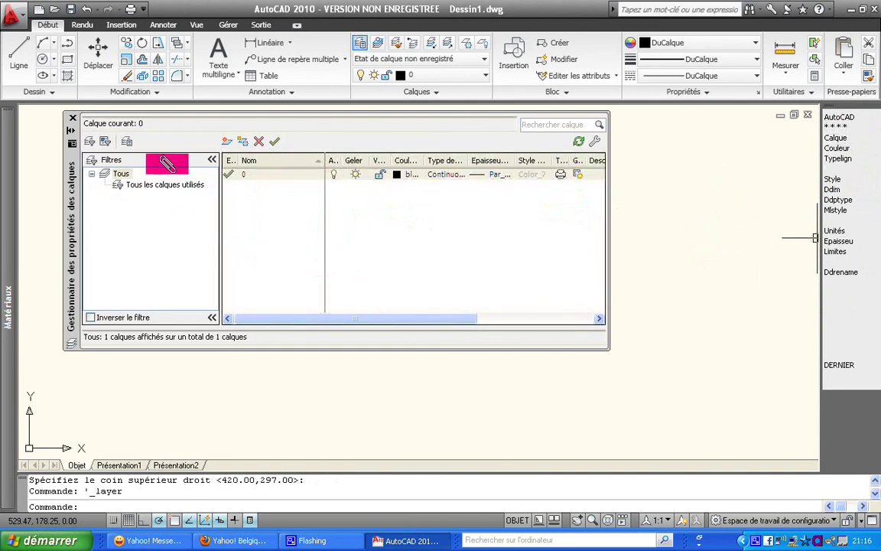
click(72, 119)
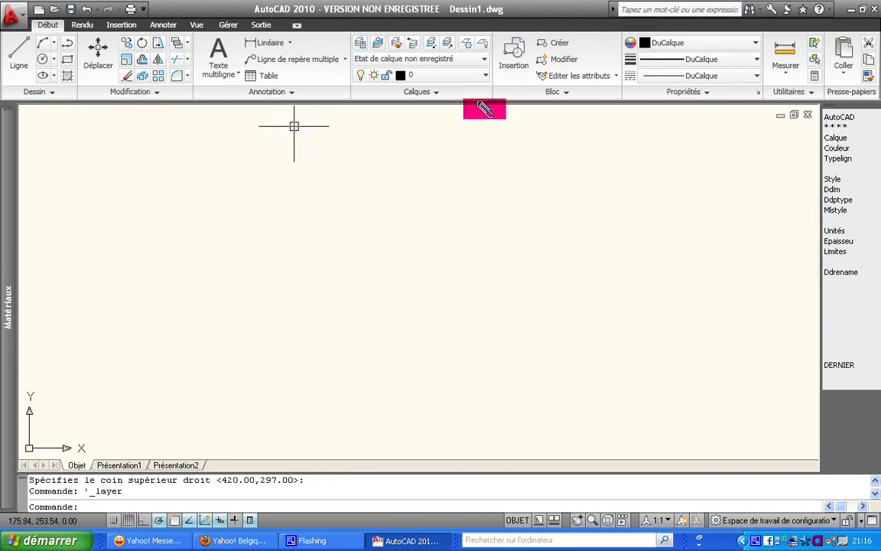
click(844, 147)
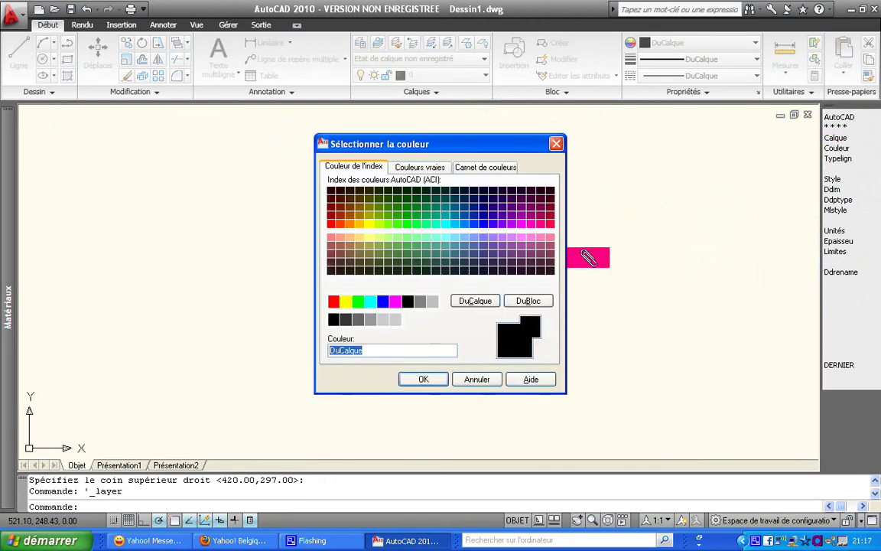
click(432, 379)
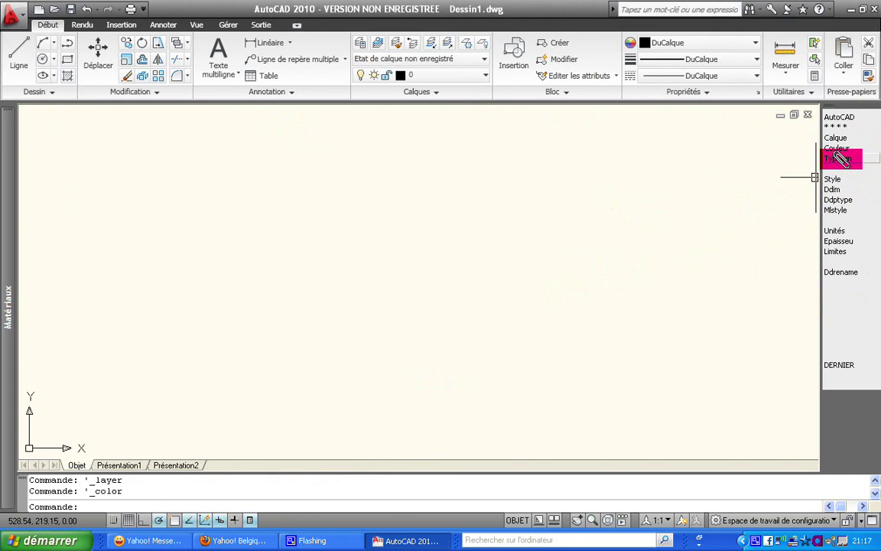
click(841, 158)
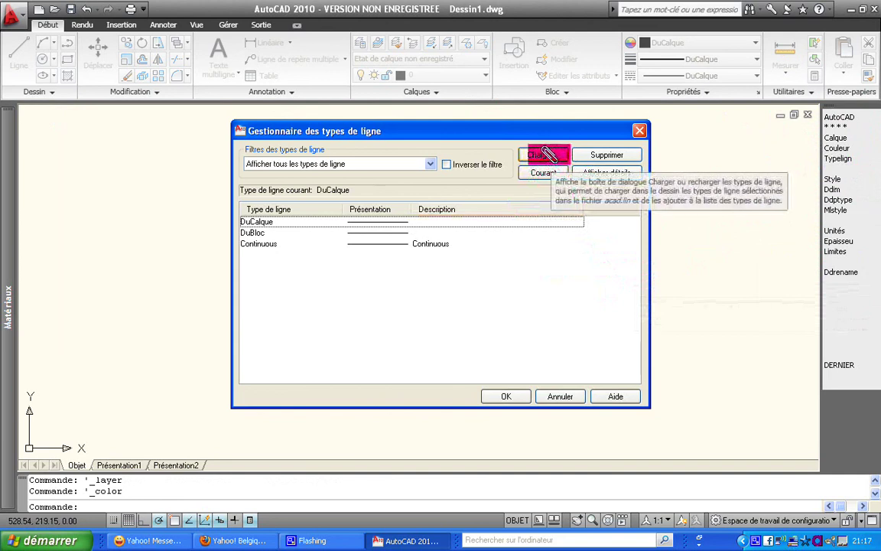
click(545, 154)
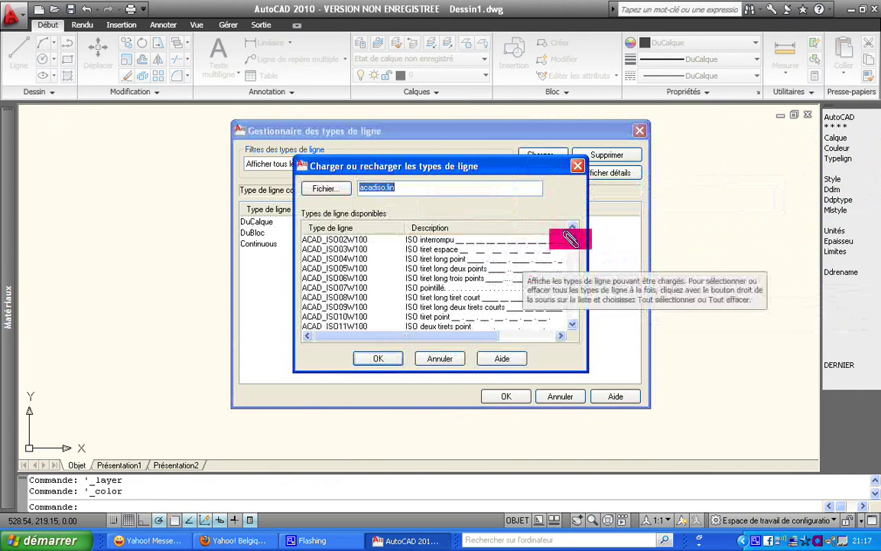
drag(572, 238, 569, 298)
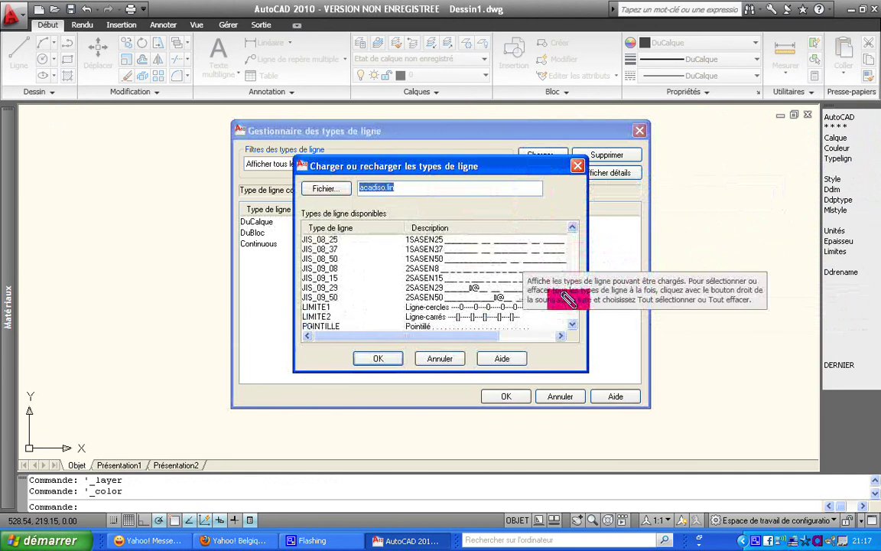
click(453, 355)
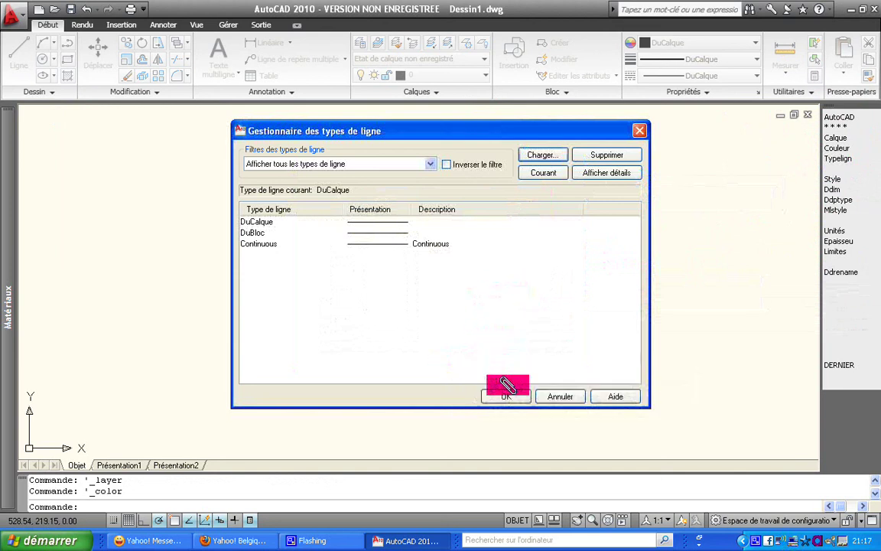
click(508, 395)
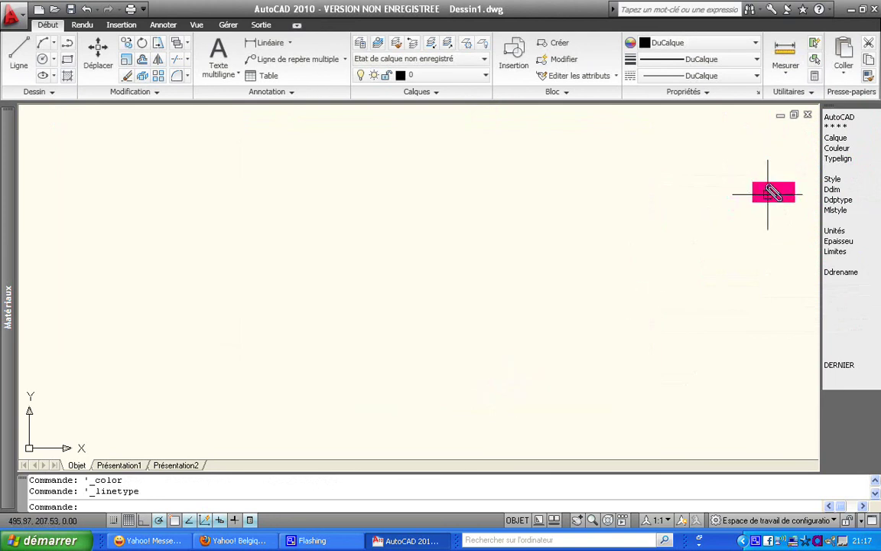
click(832, 178)
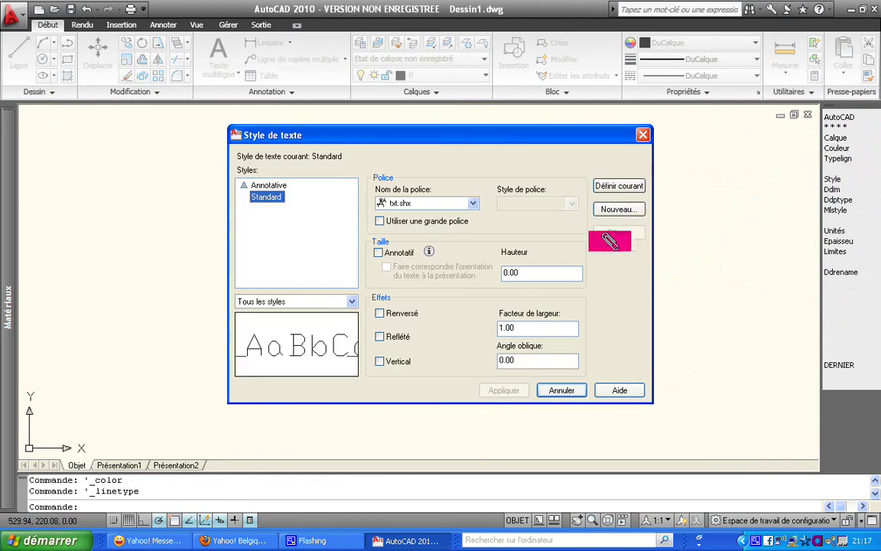
click(470, 201)
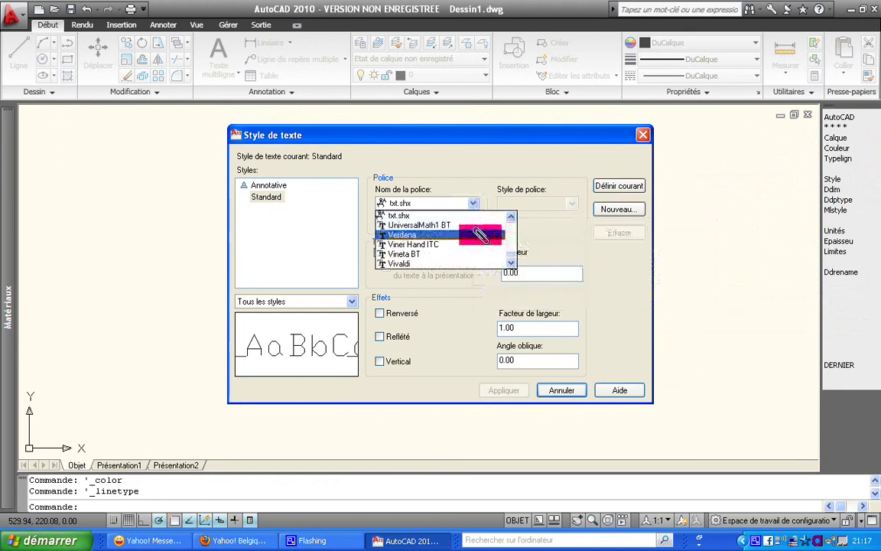
click(476, 244)
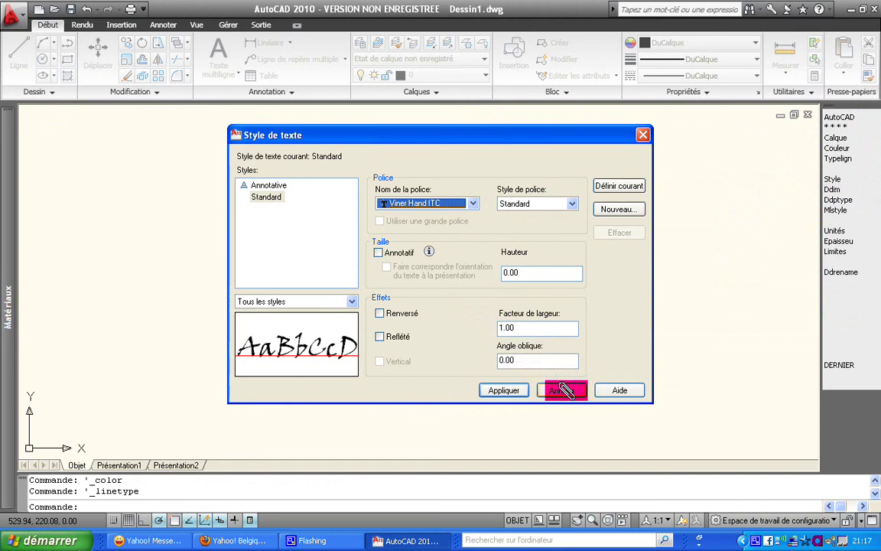
click(563, 390)
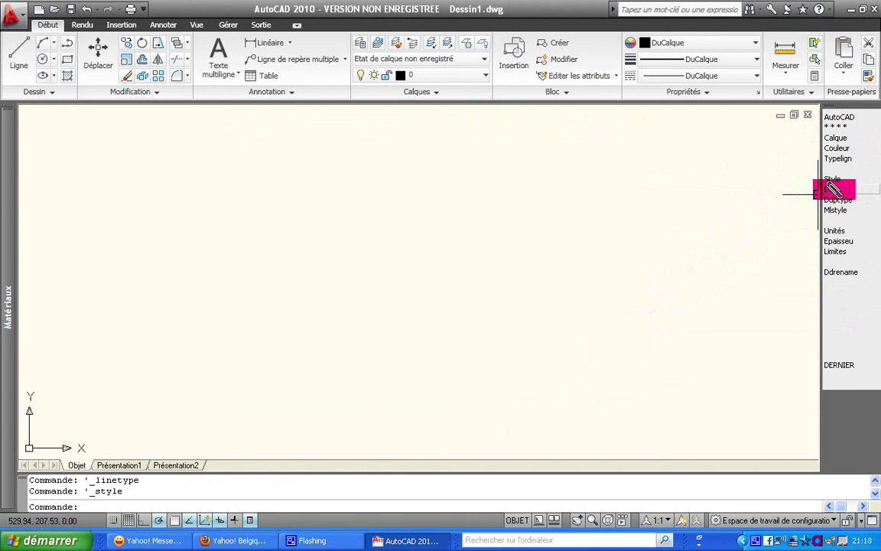
click(834, 189)
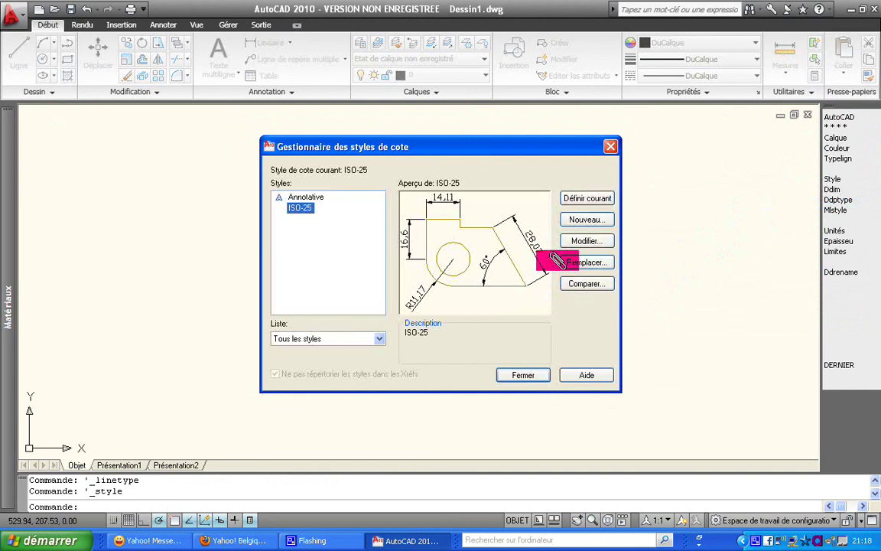
click(581, 241)
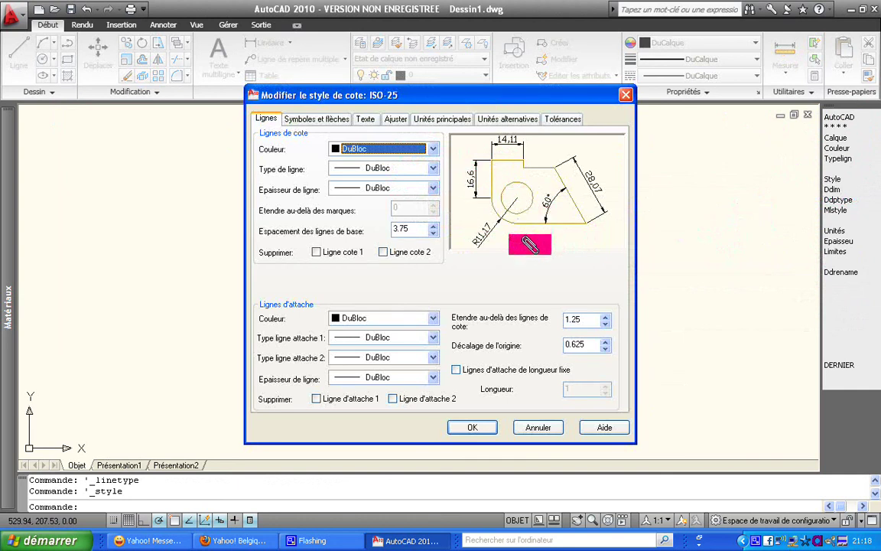
click(540, 426)
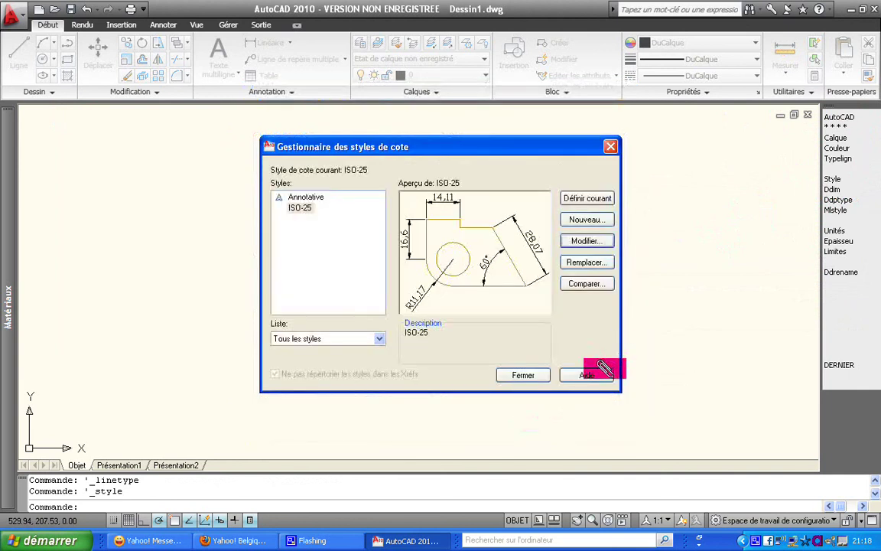
click(540, 375)
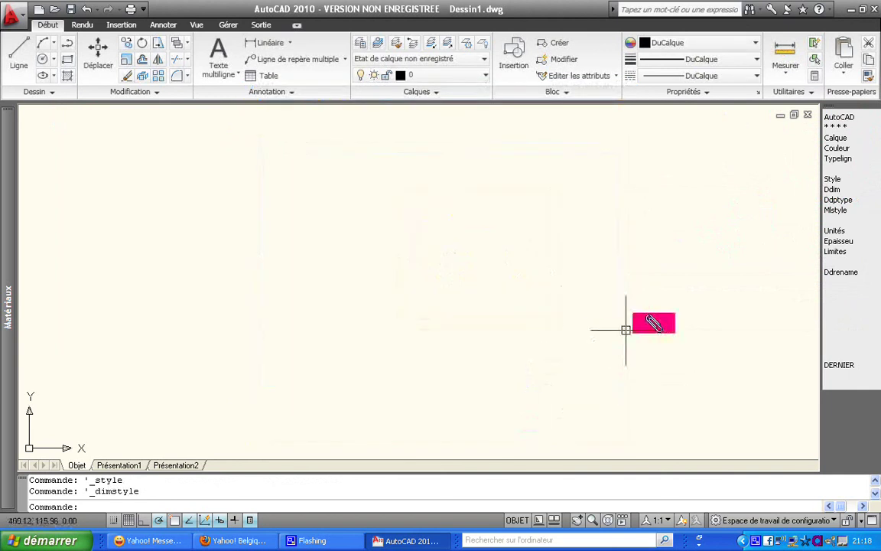
Set the point style to a dot at size 5 and leave STANDARD as the multiline style
click(836, 201)
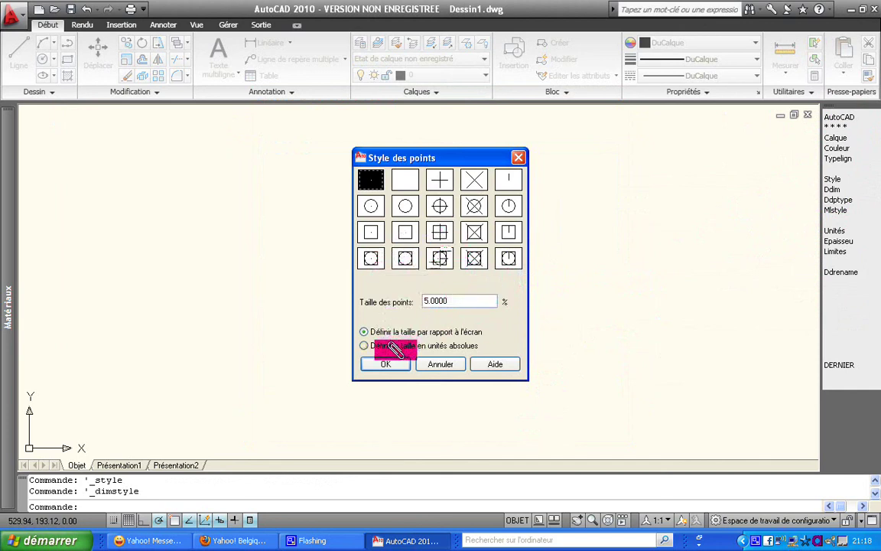
click(389, 363)
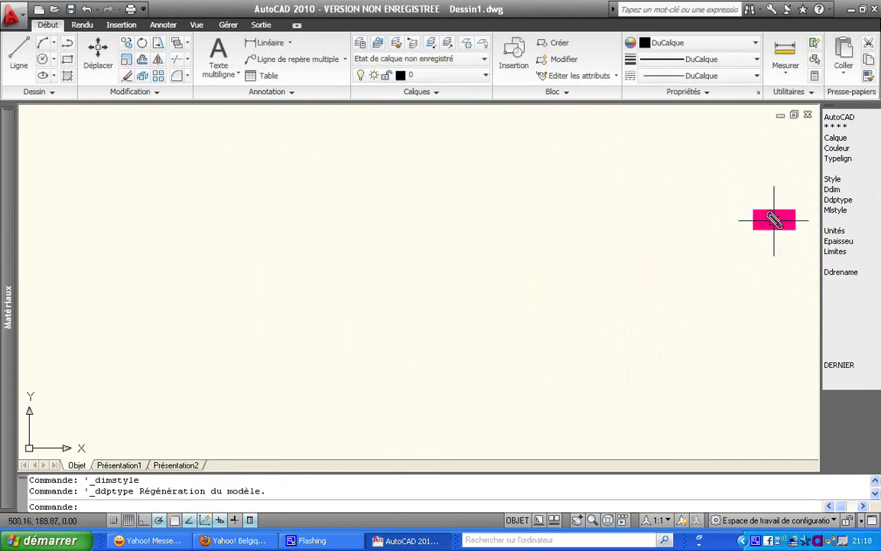
click(840, 211)
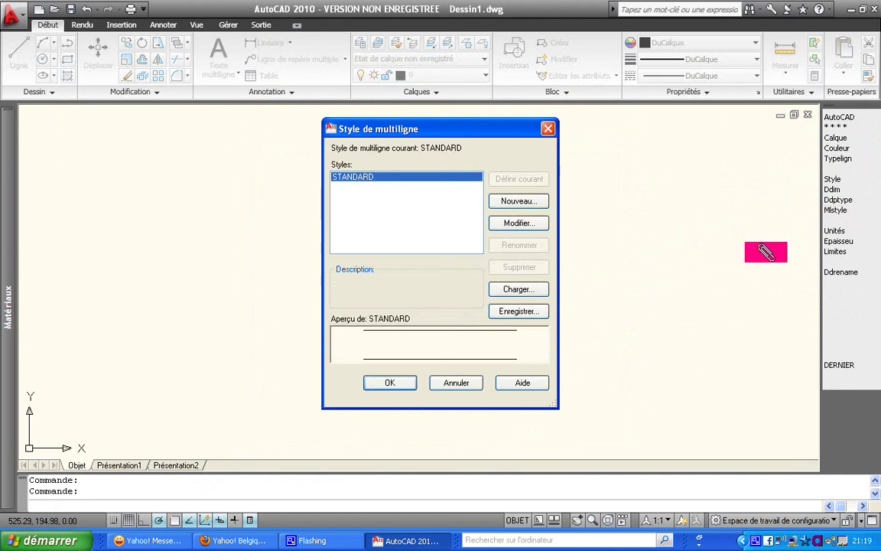
click(476, 383)
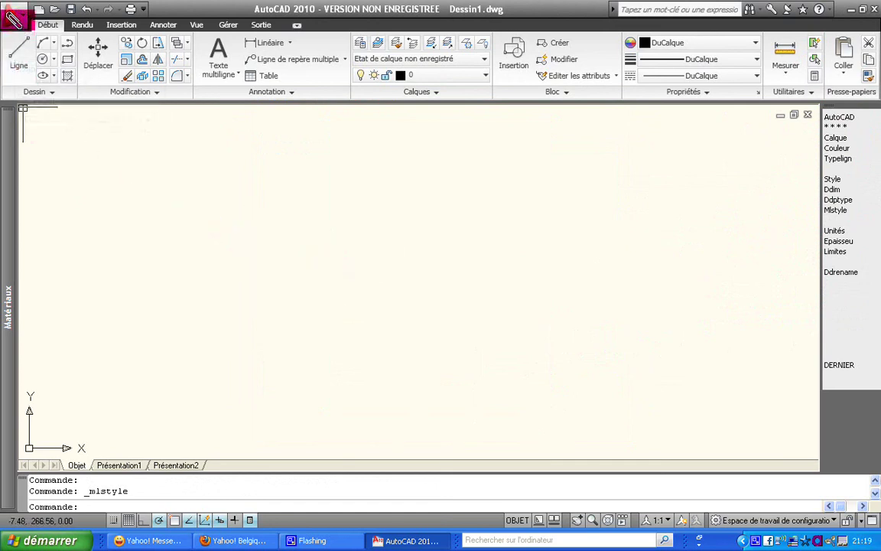
Start Save As and browse to D:\FICHIER_AUTOCAD_2009, keeping the file name Dessin1.dwg
click(13, 17)
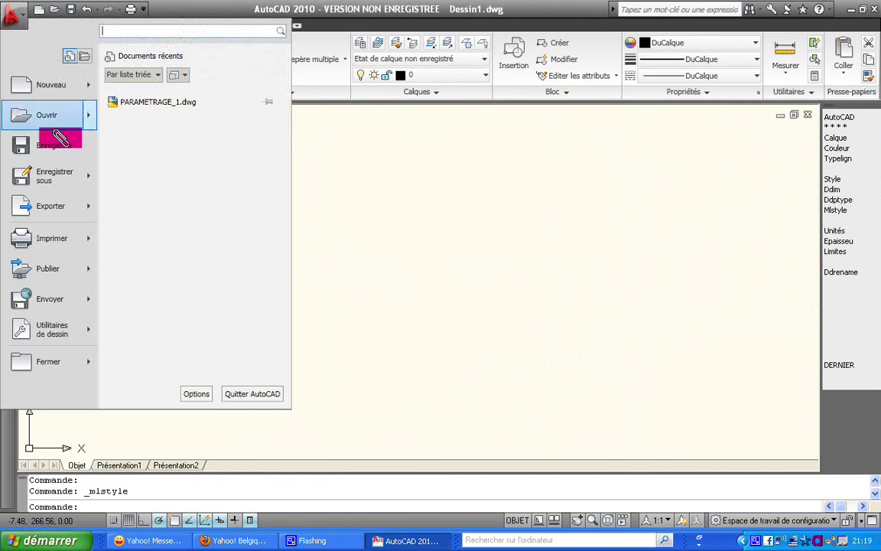
click(60, 165)
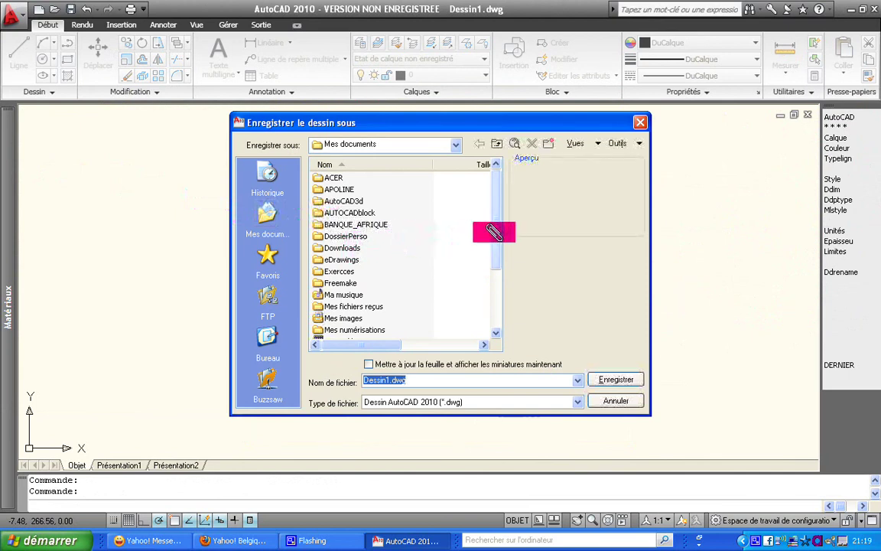
mouse_move(493, 230)
mouse_down()
mouse_move(494, 304)
mouse_move(492, 206)
mouse_up()
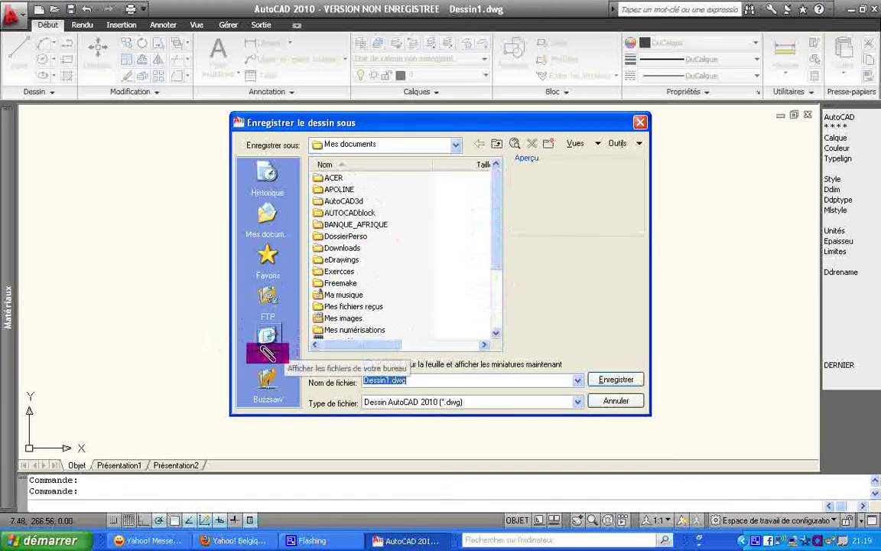
click(268, 351)
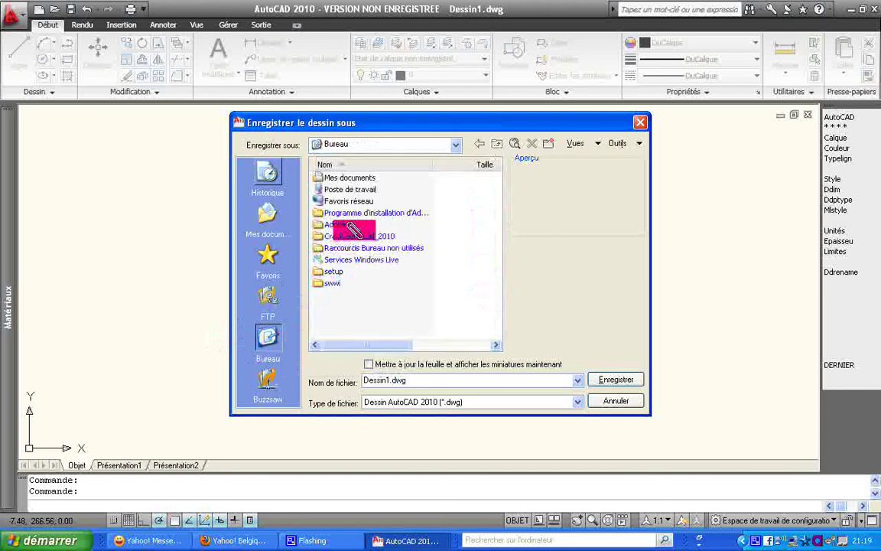
double_click(344, 189)
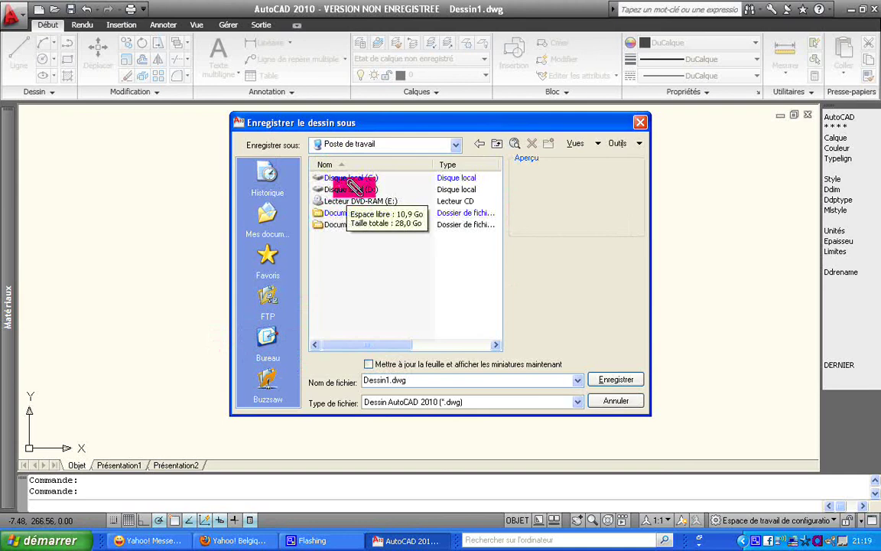
double_click(351, 186)
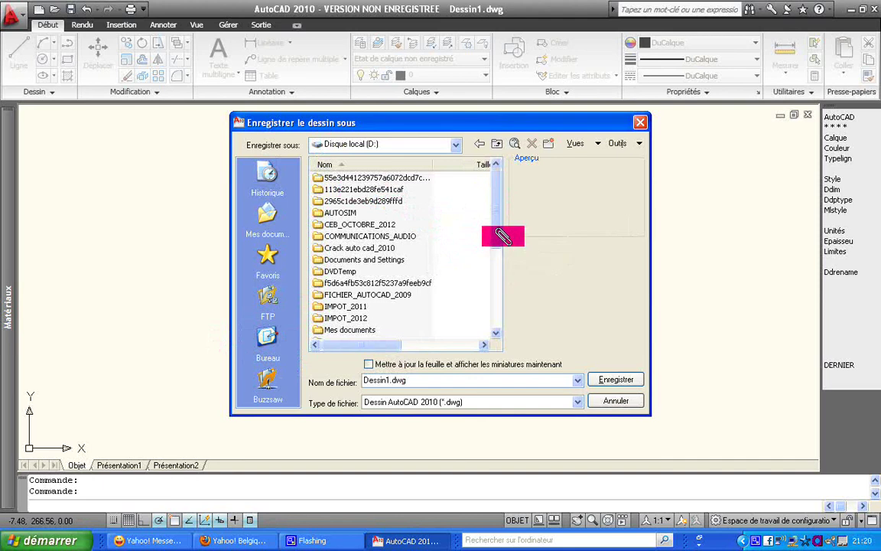
double_click(399, 293)
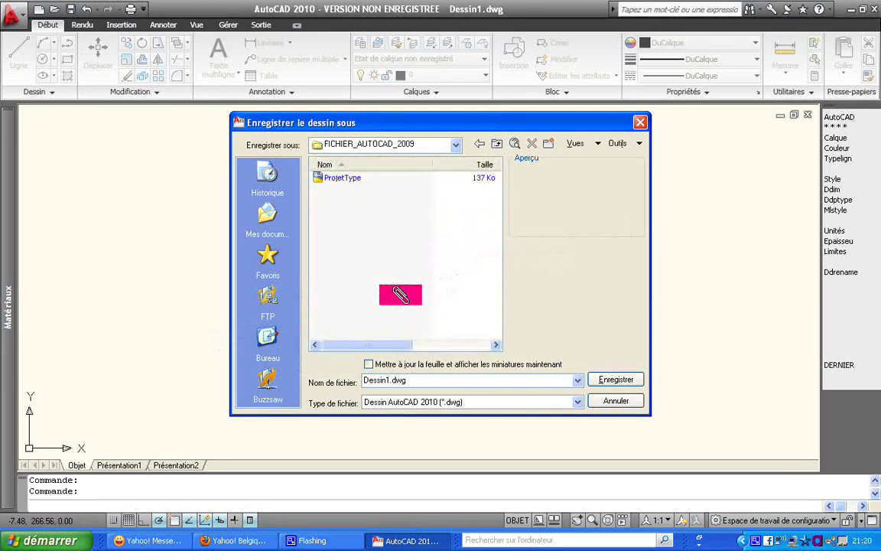
double_click(444, 374)
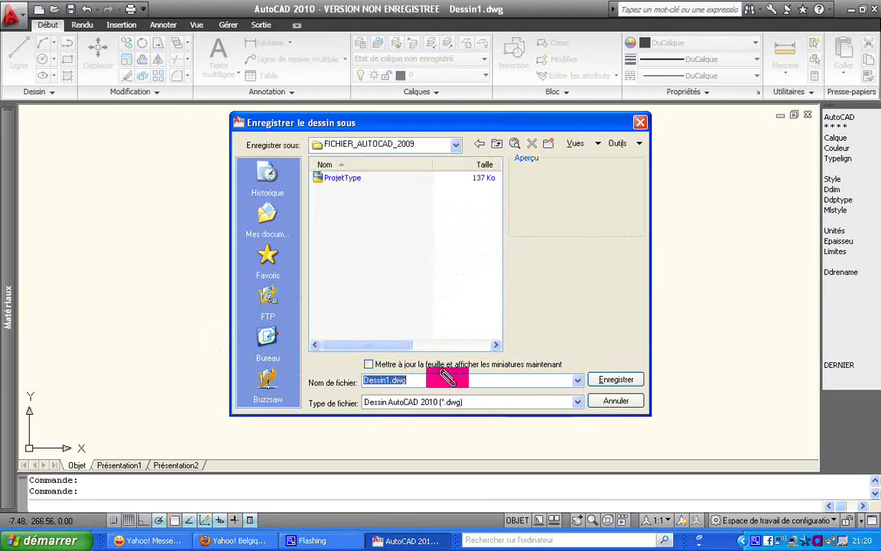
click(448, 377)
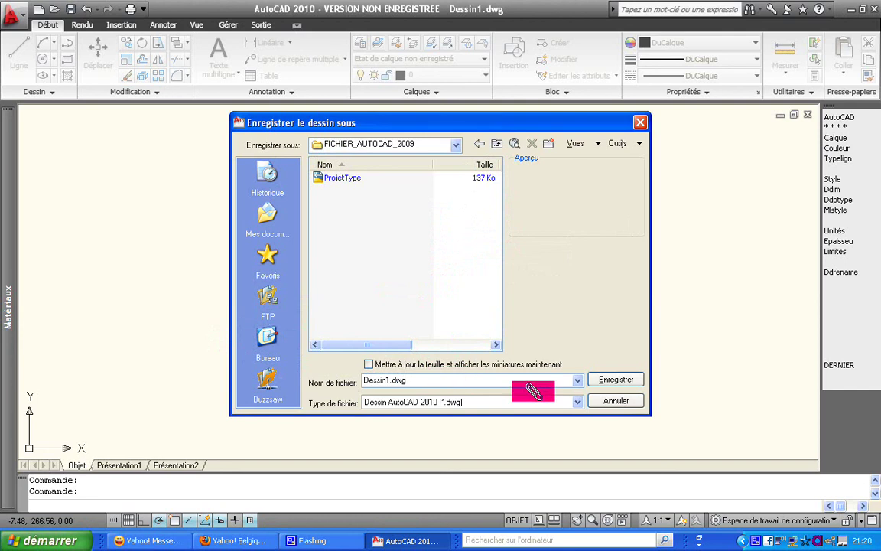
Save Dessin1.dwg into D:\FICHIER_AUTOCAD_2009 and return to the empty drawing
click(604, 377)
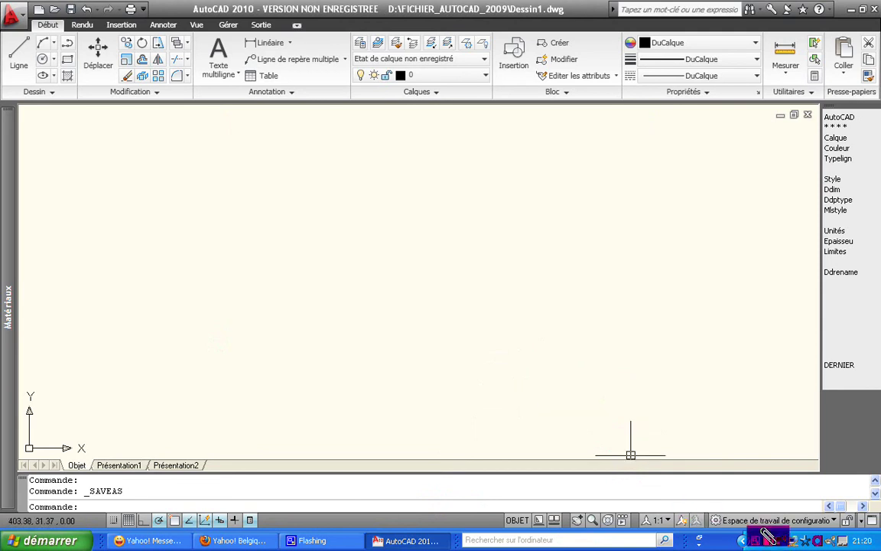
click(755, 538)
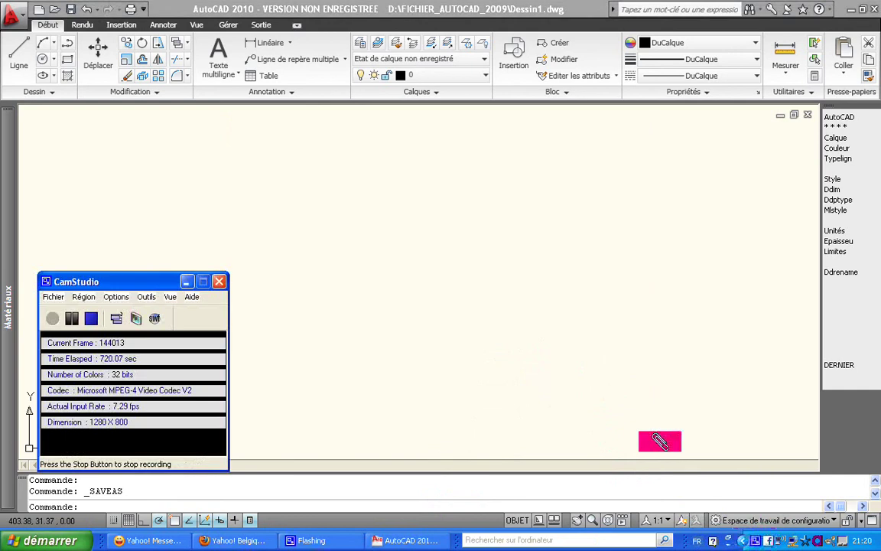